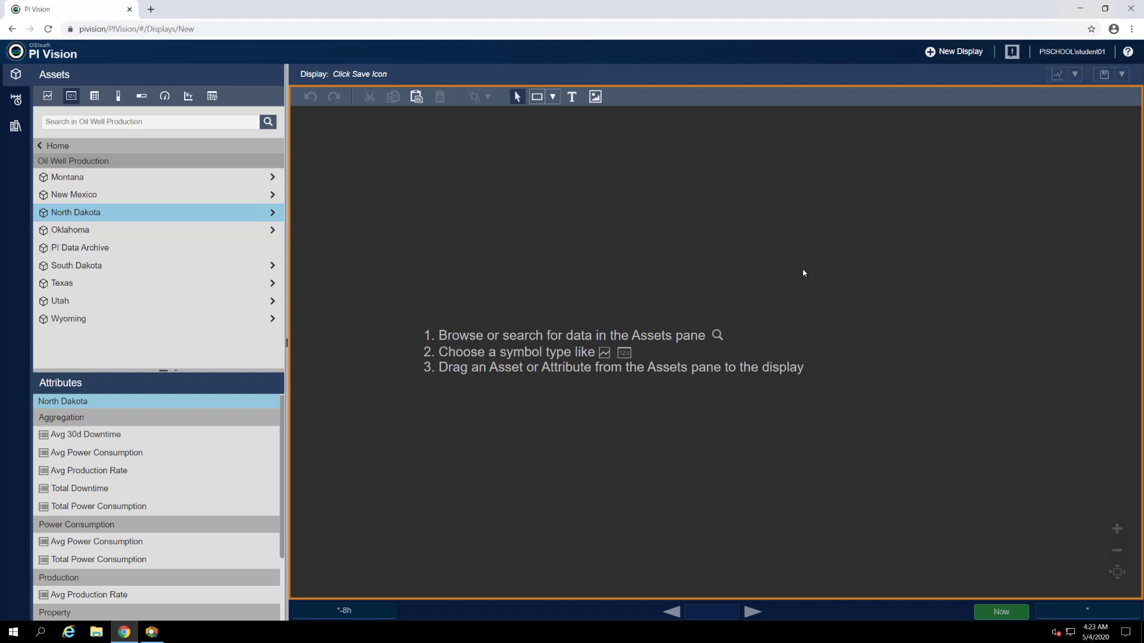
- Change the display background to white in Format Display
right_click(685, 222)
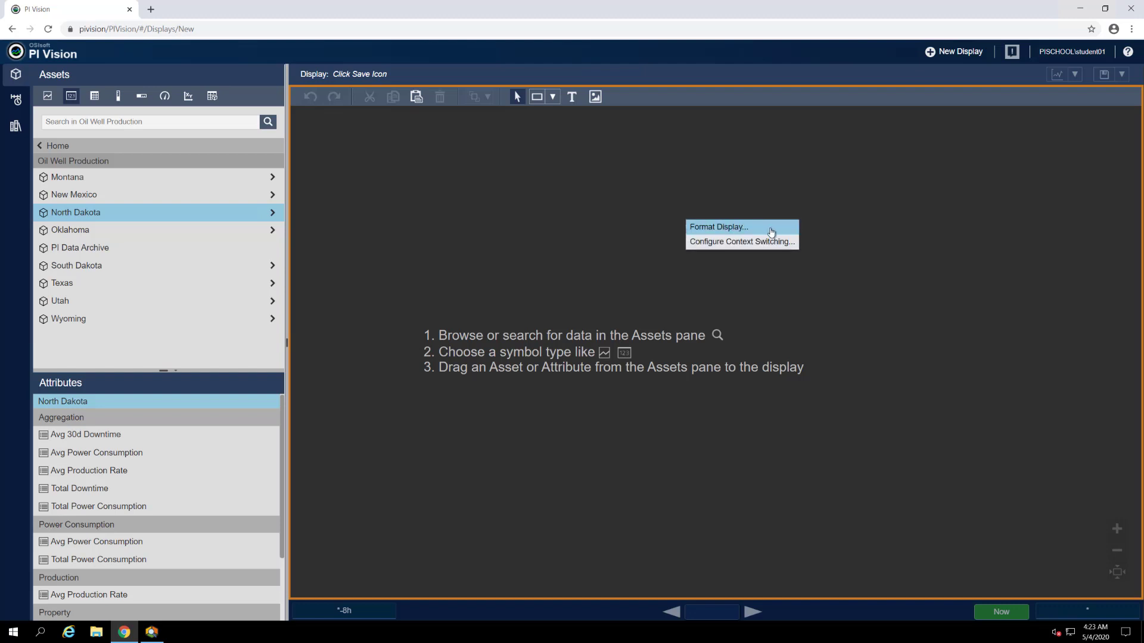
click(771, 227)
click(1111, 123)
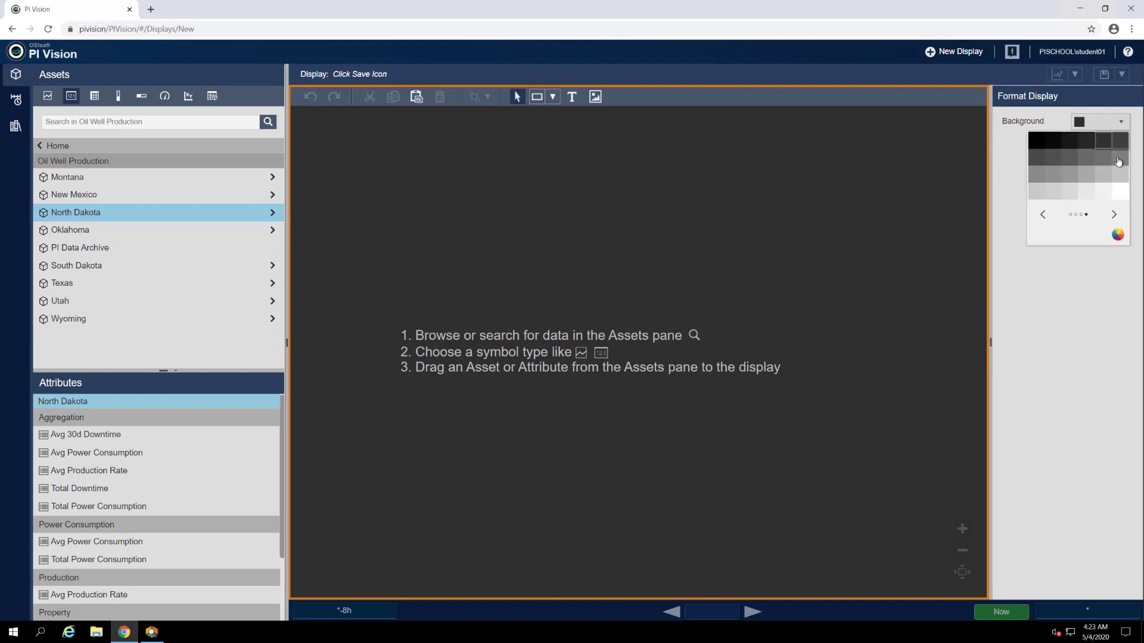
click(1120, 192)
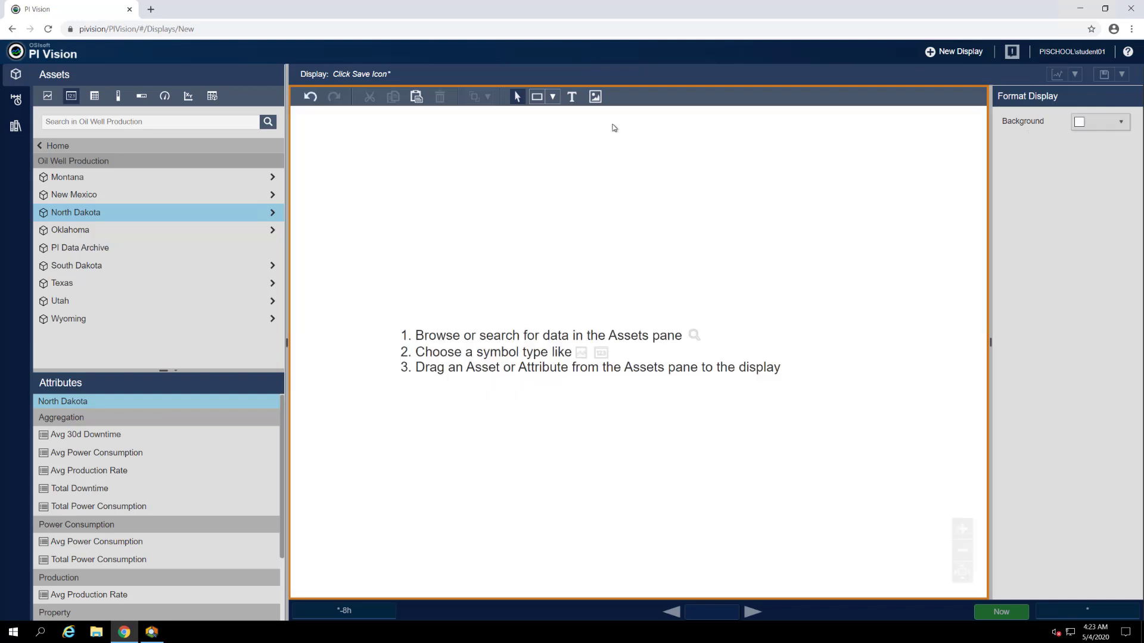
- Add a 'Well Pad Detail' text title at font size 26 near the top centre
click(574, 98)
click(557, 143)
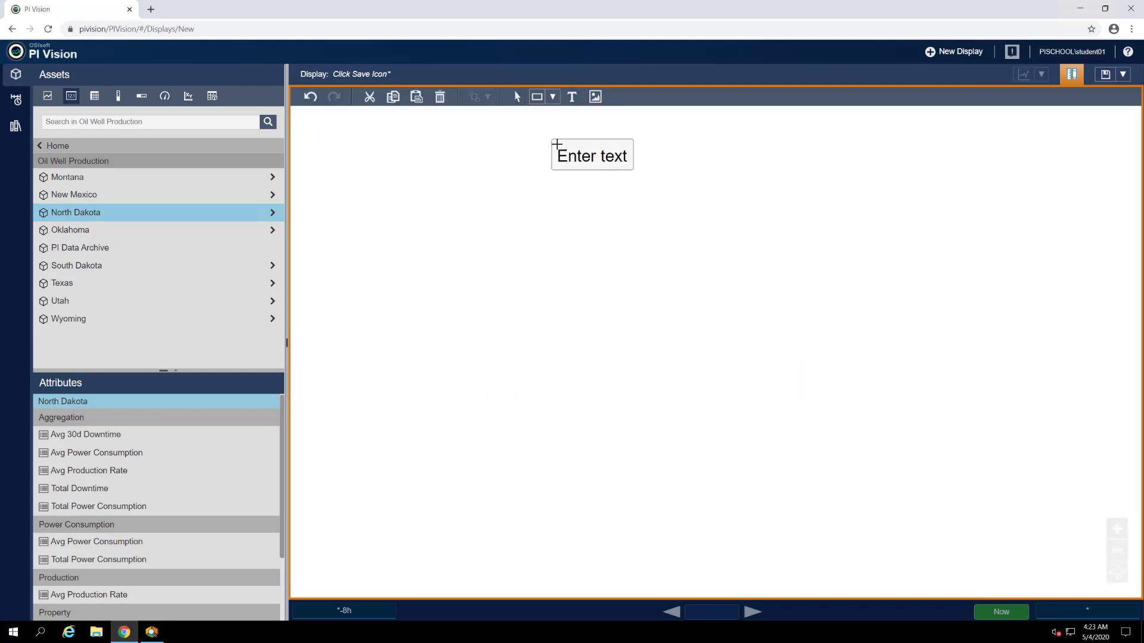
text(Wel)
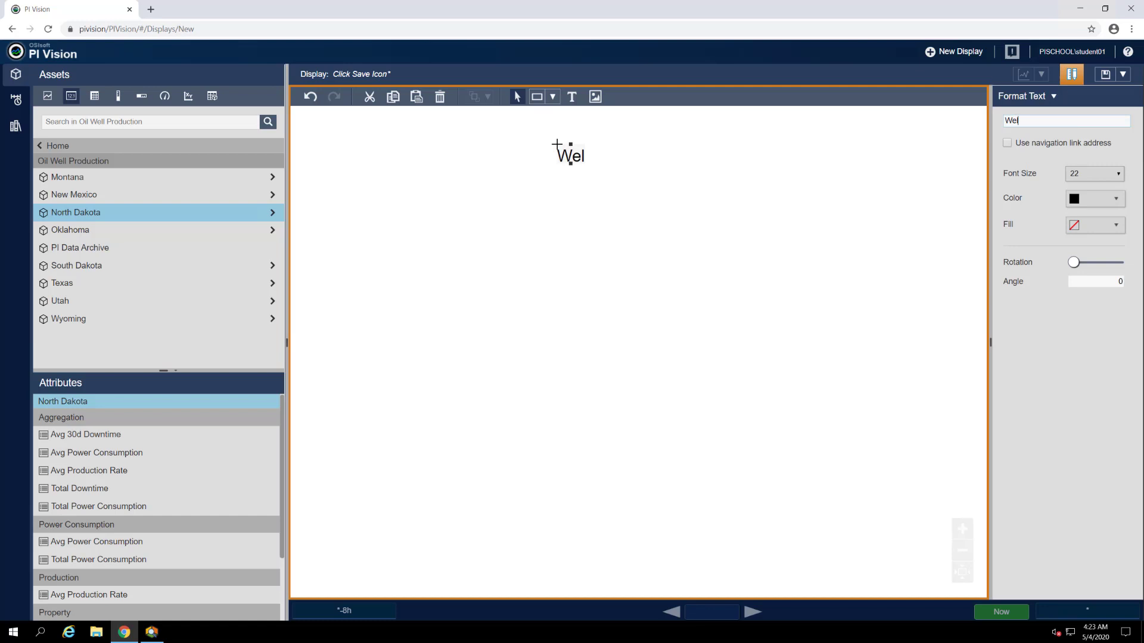
text(l Pad Detail)
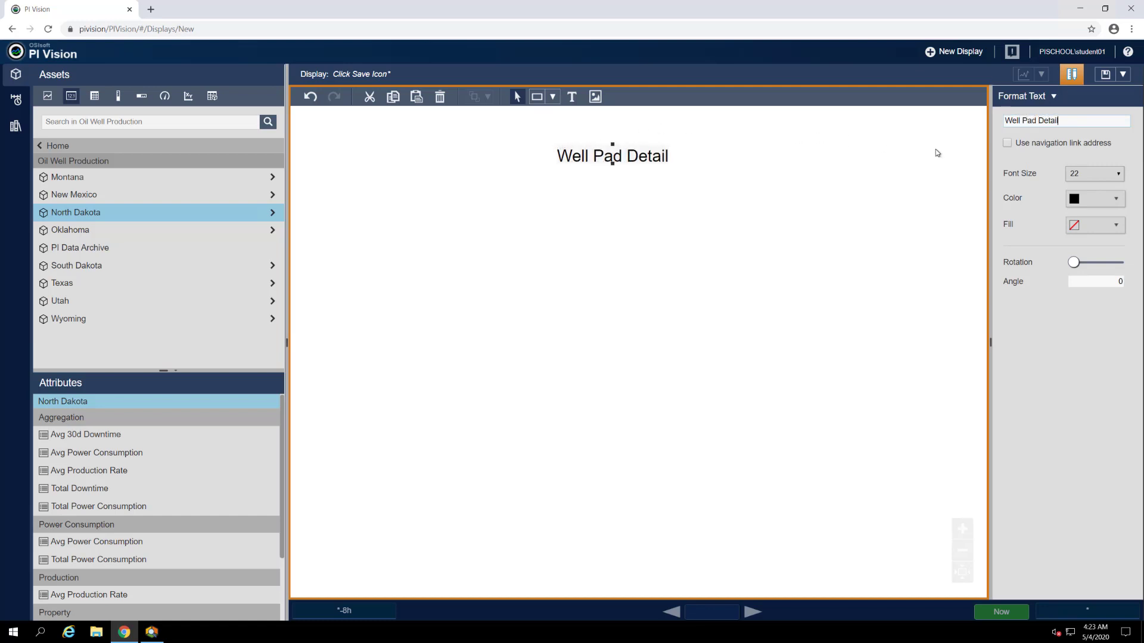
click(1096, 175)
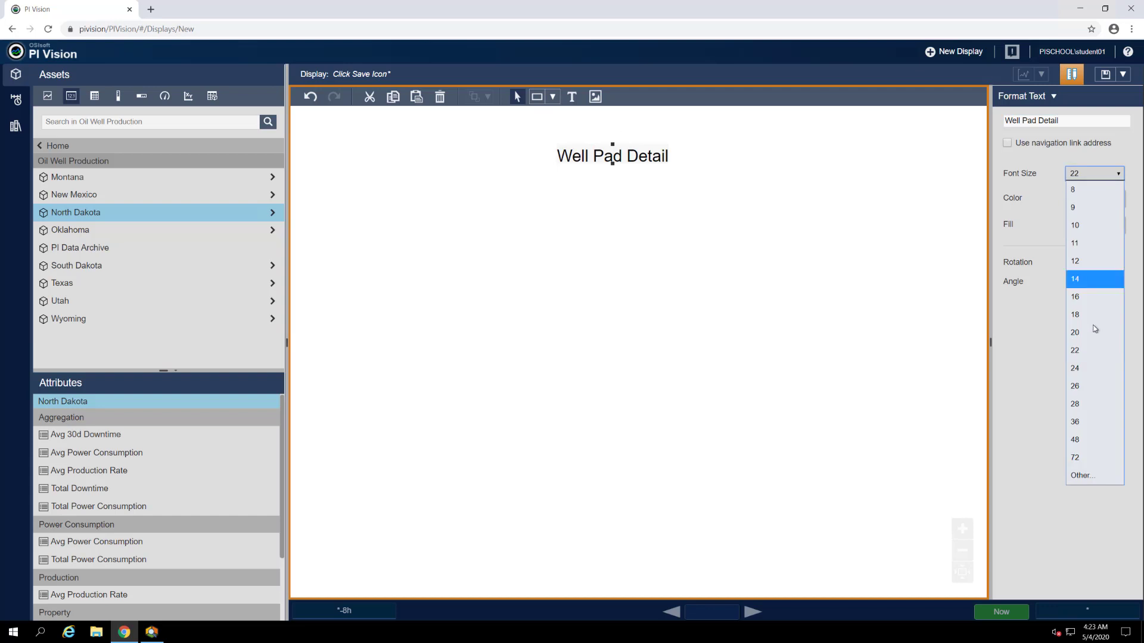
click(1085, 386)
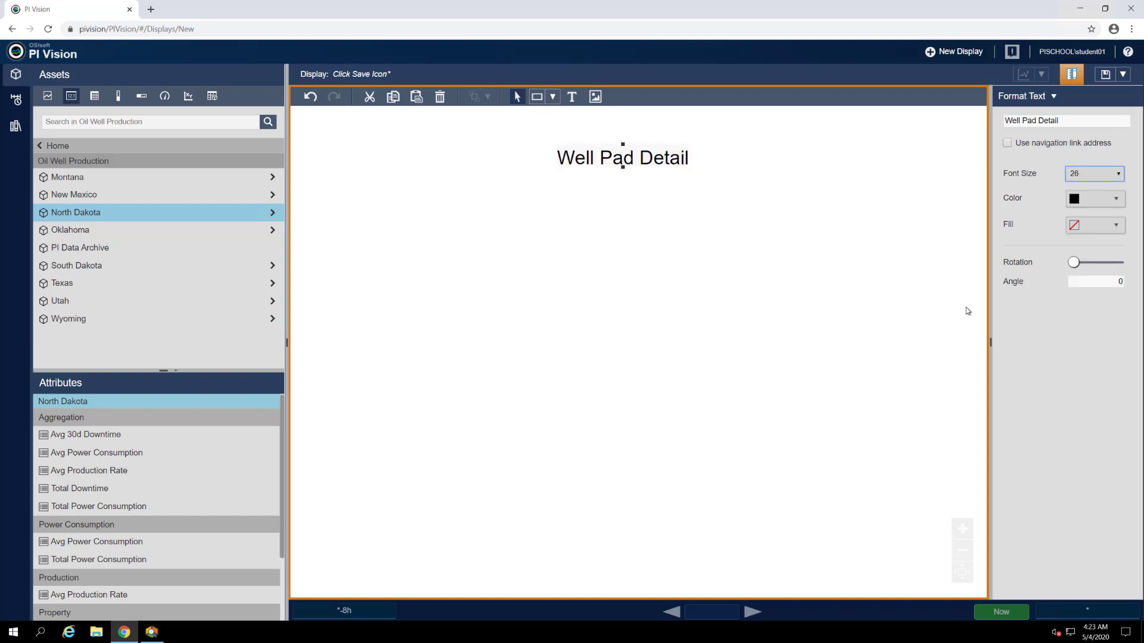
drag(628, 148, 622, 126)
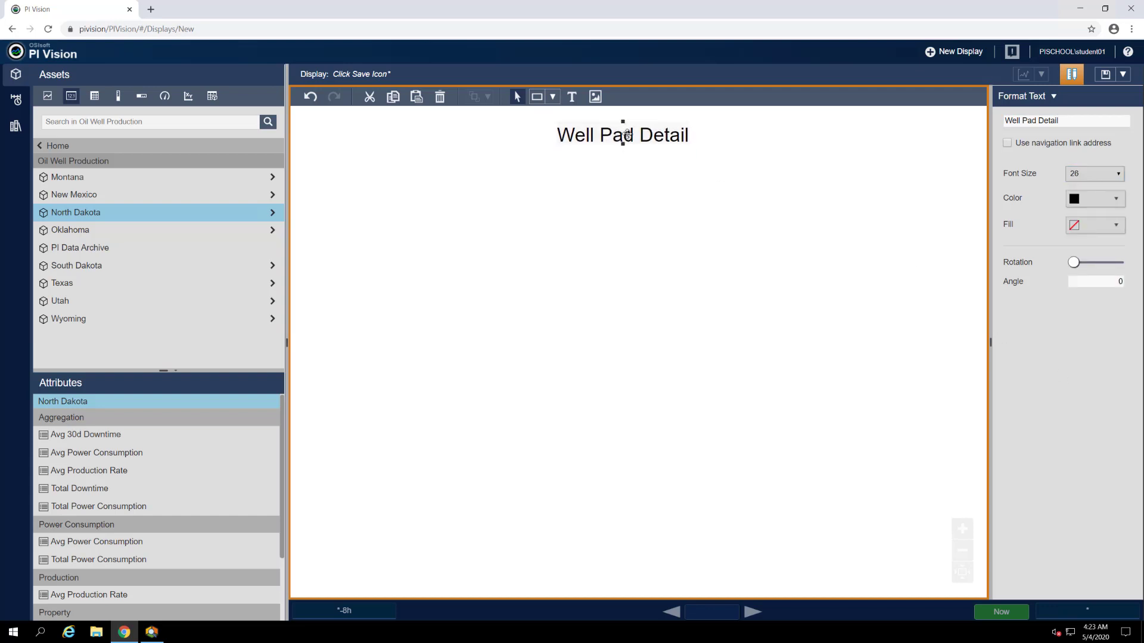
click(613, 203)
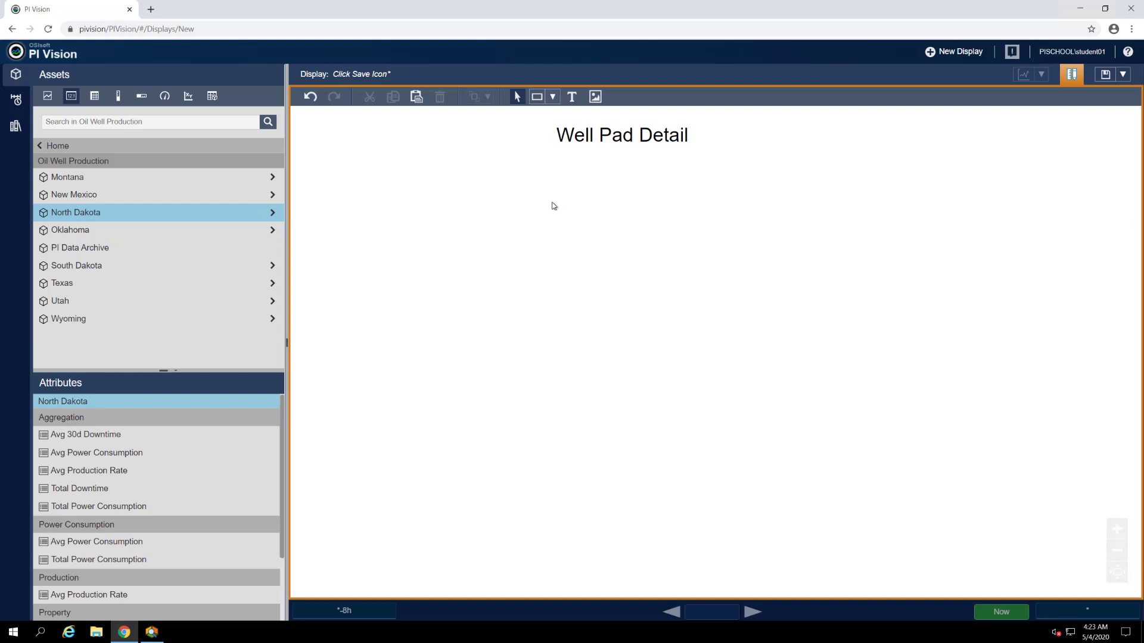
- Place Crosby's Well Pad Name attribute as a Value symbol below the title
click(271, 214)
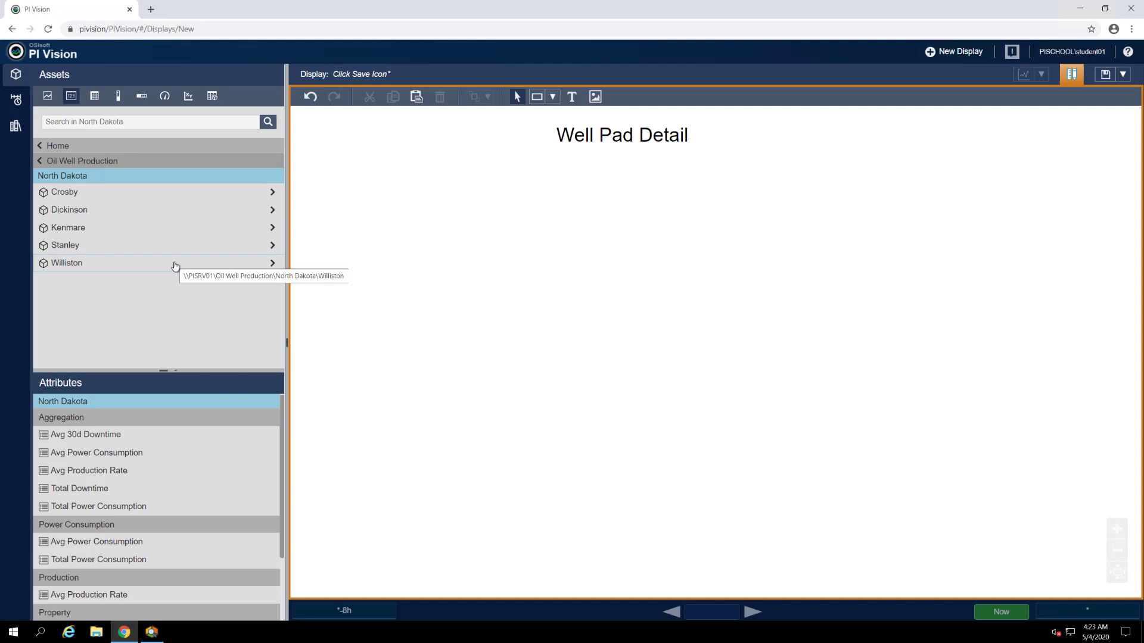
click(181, 199)
scroll(171, 451, down, 2)
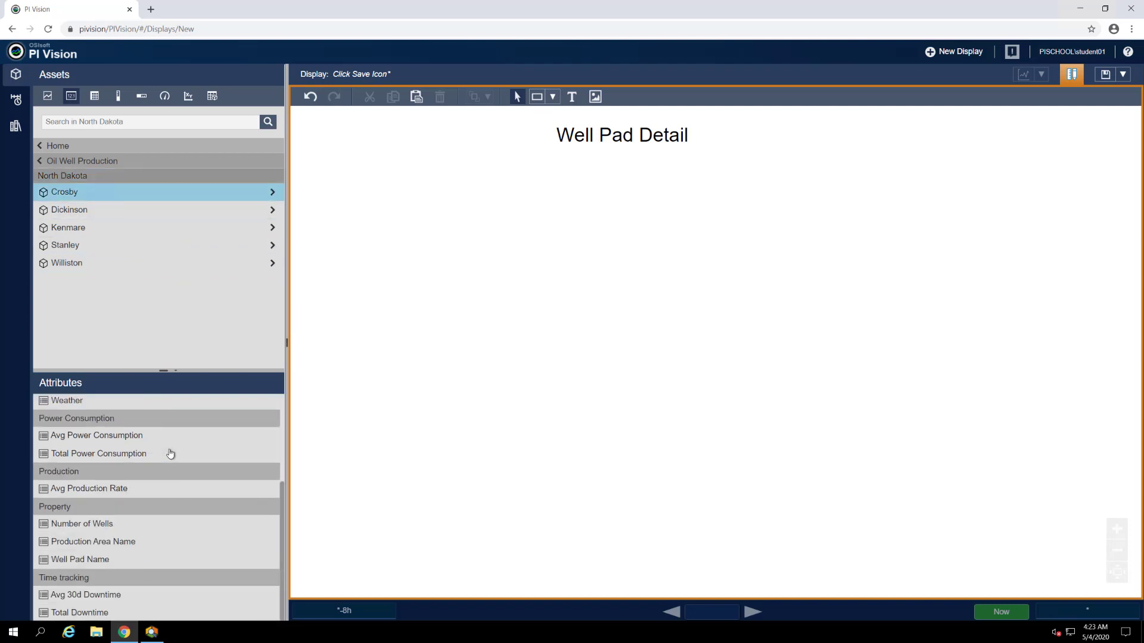
click(114, 563)
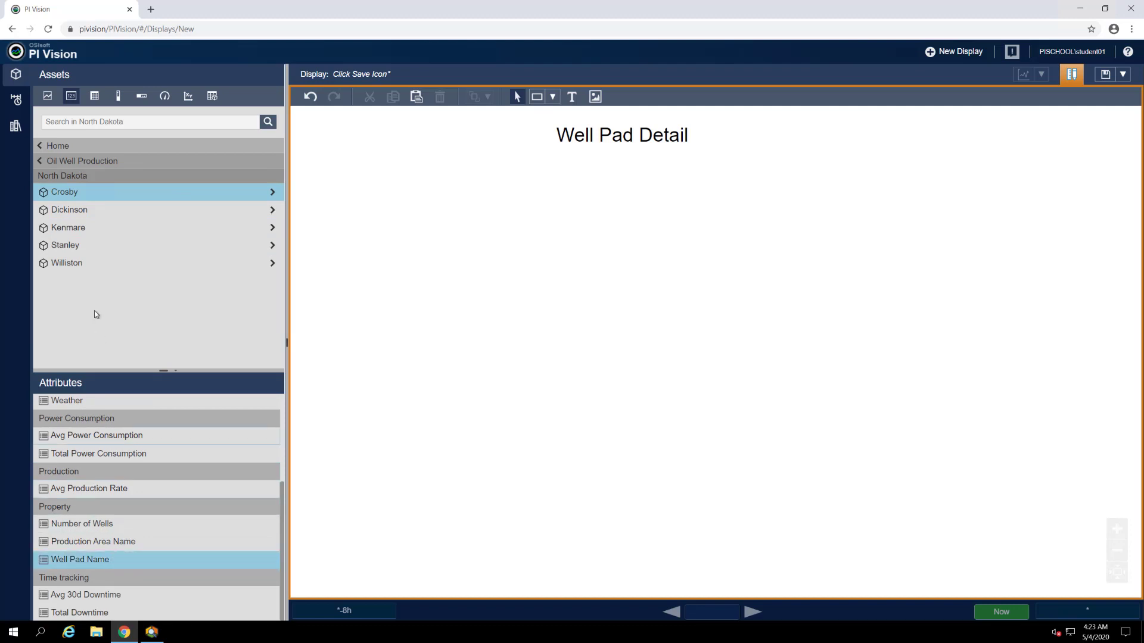
click(70, 96)
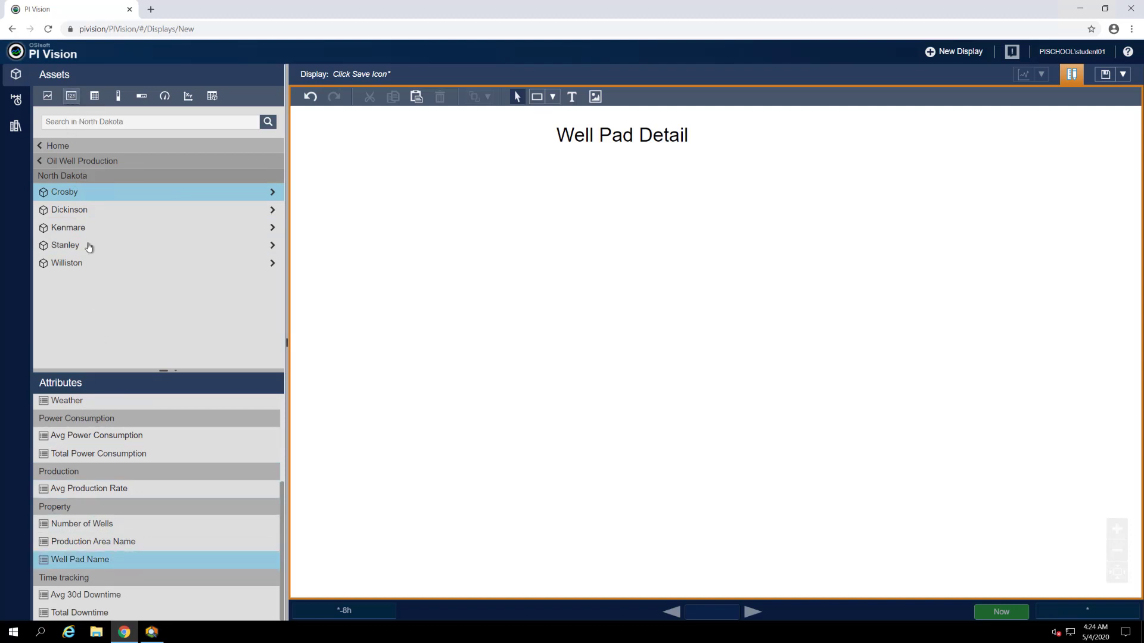
drag(117, 563, 511, 171)
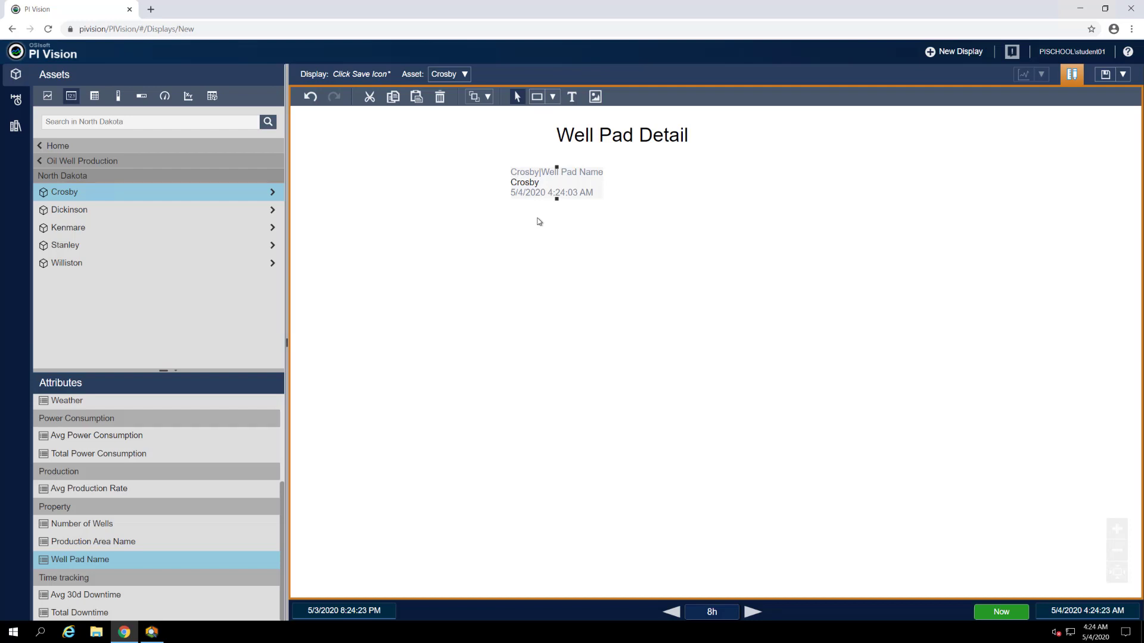
- Hide the Crosby value's label, units and timestamp, then nudge it slightly right
right_click(551, 184)
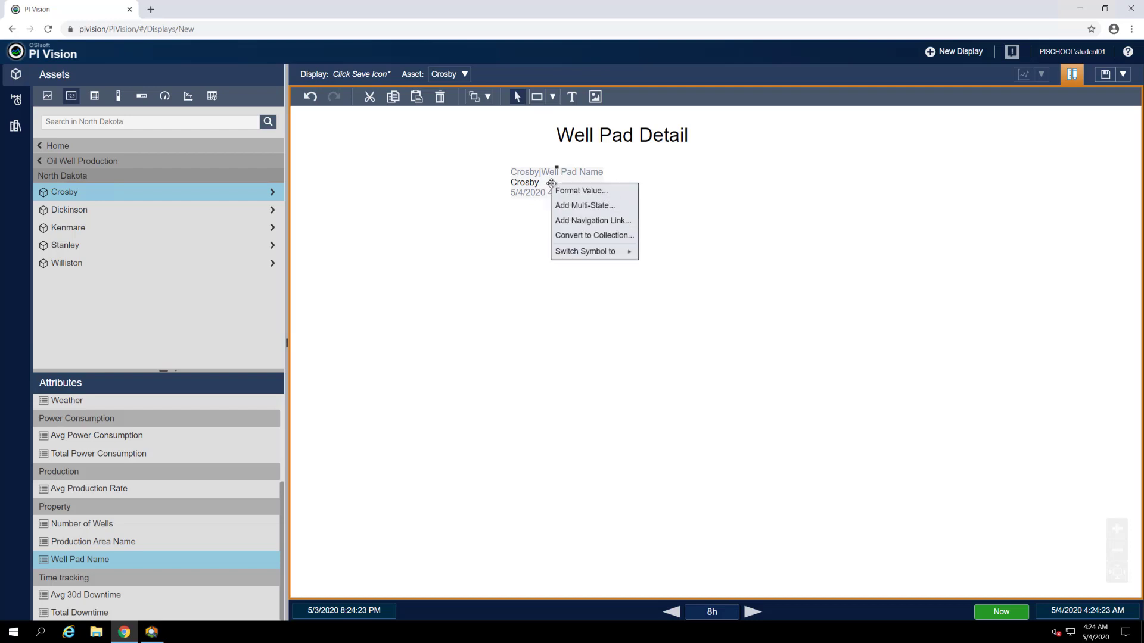
click(601, 192)
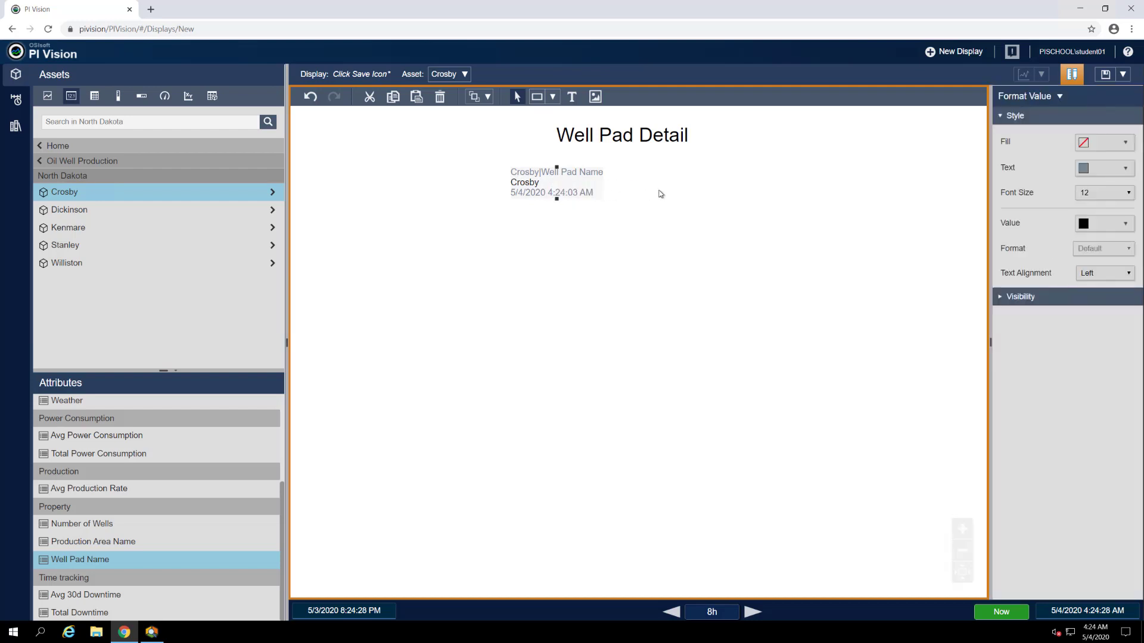
click(1024, 297)
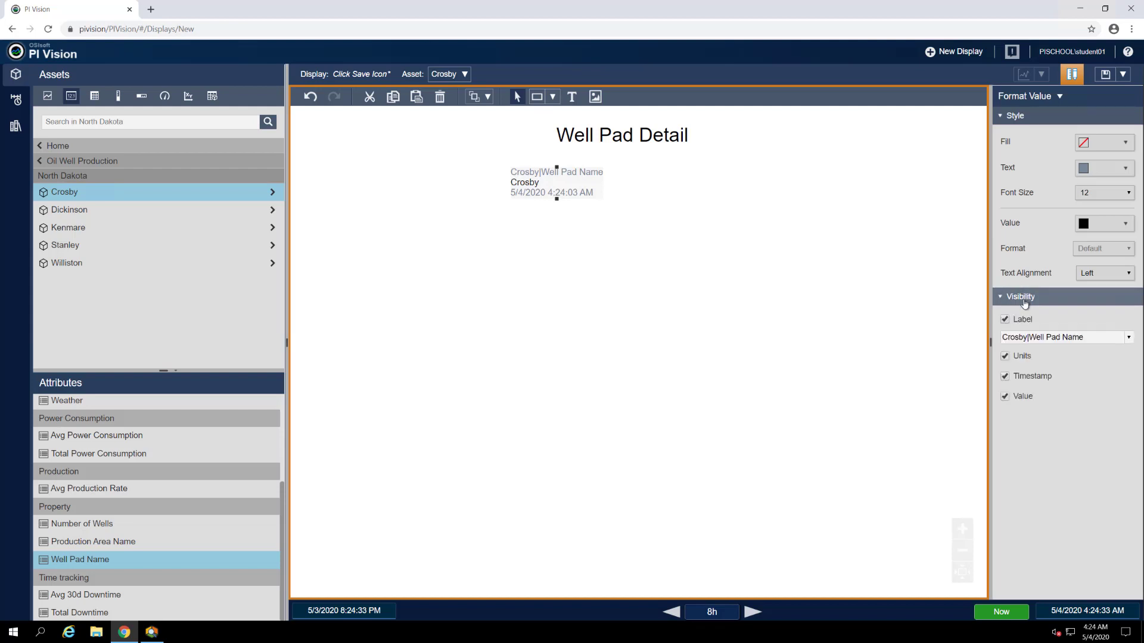
click(1005, 319)
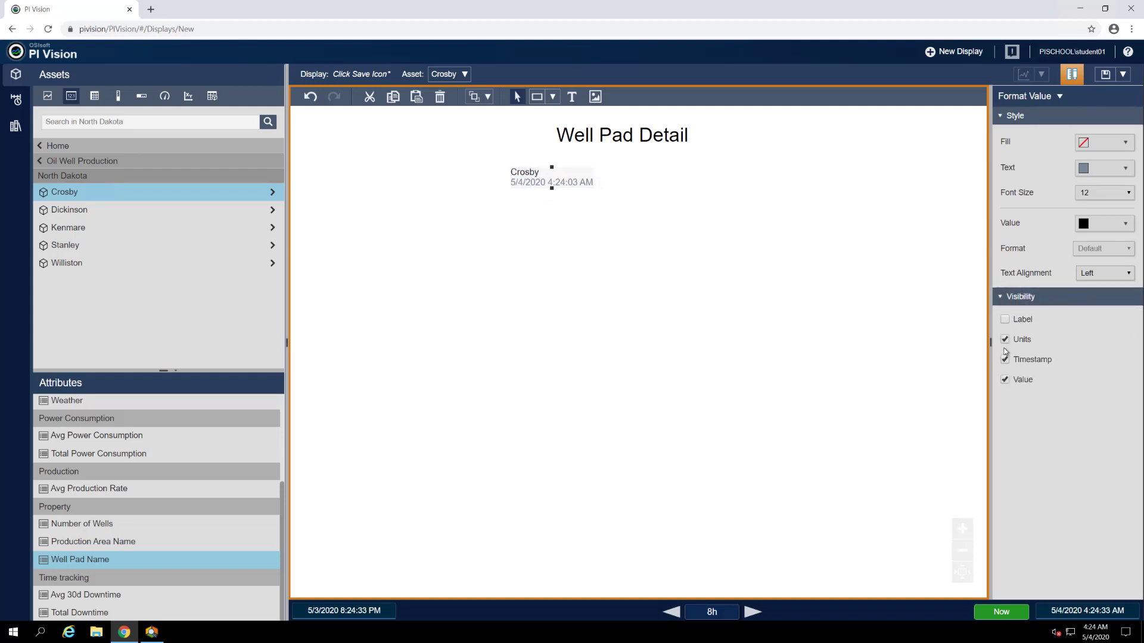
click(1005, 341)
click(1006, 360)
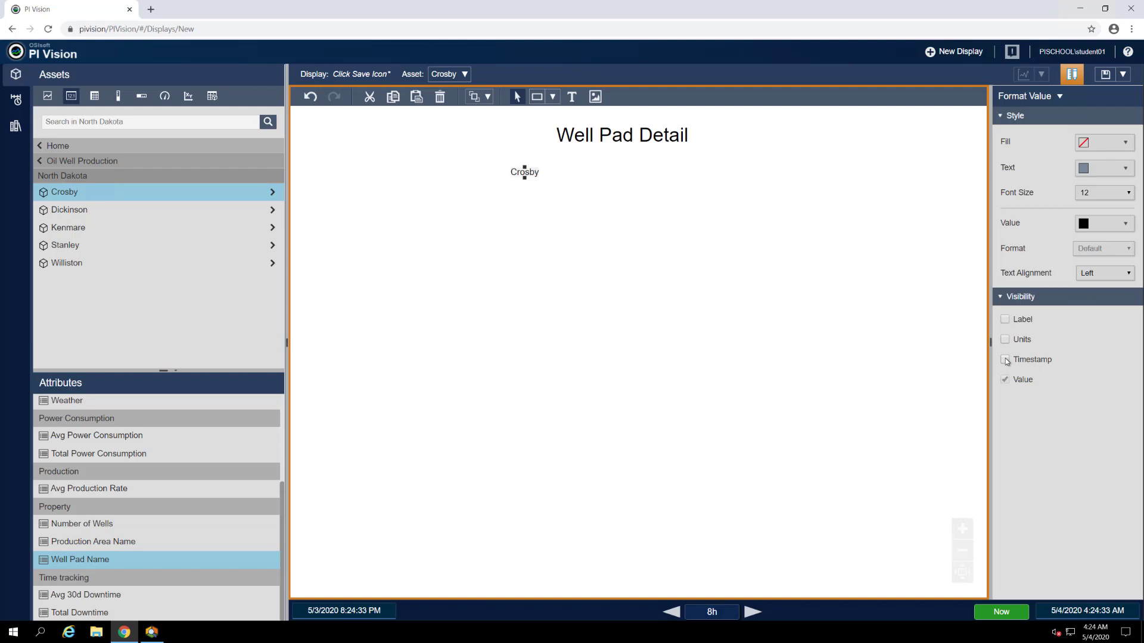
click(575, 192)
drag(525, 172, 554, 173)
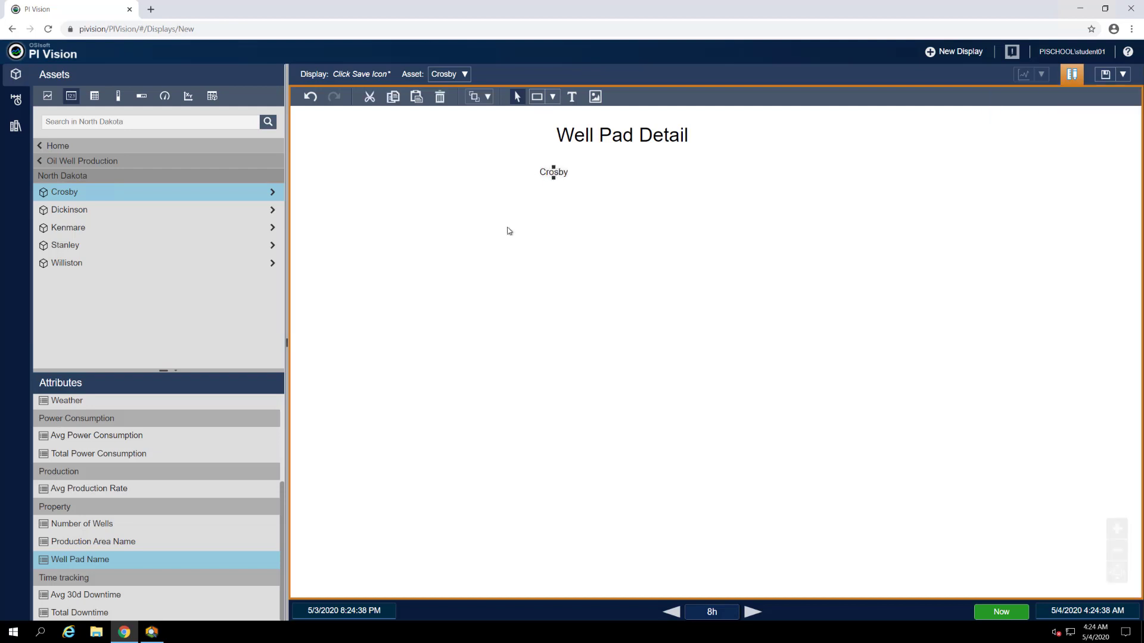
click(509, 231)
- Add Production Area Name (North Dakota) beside Crosby with label, units and timestamp hidden
click(189, 550)
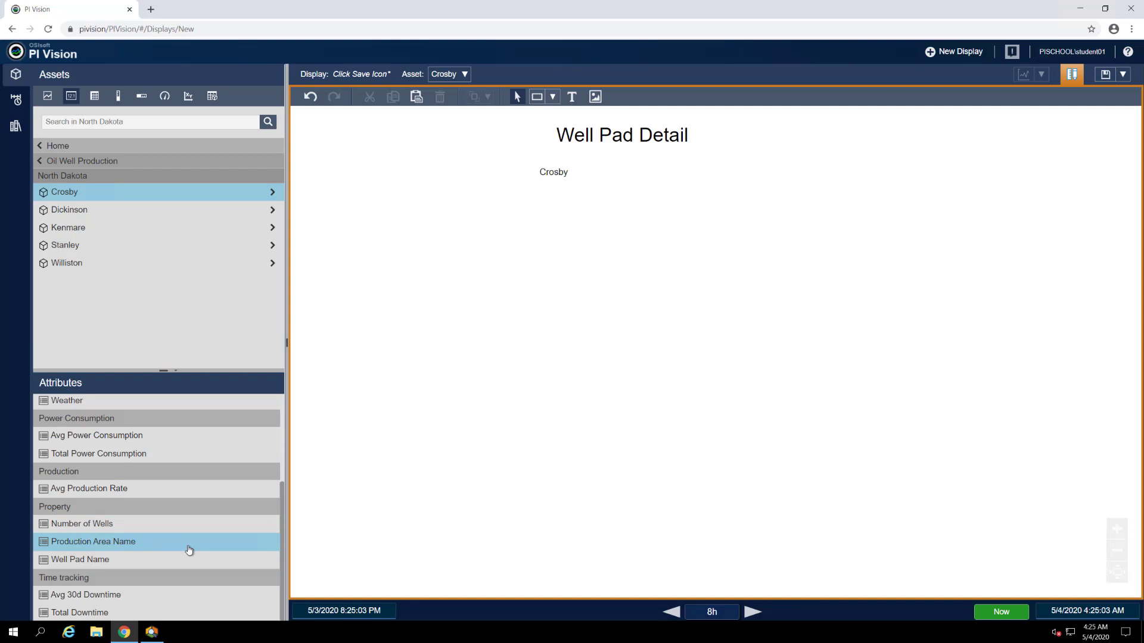
drag(189, 549, 639, 172)
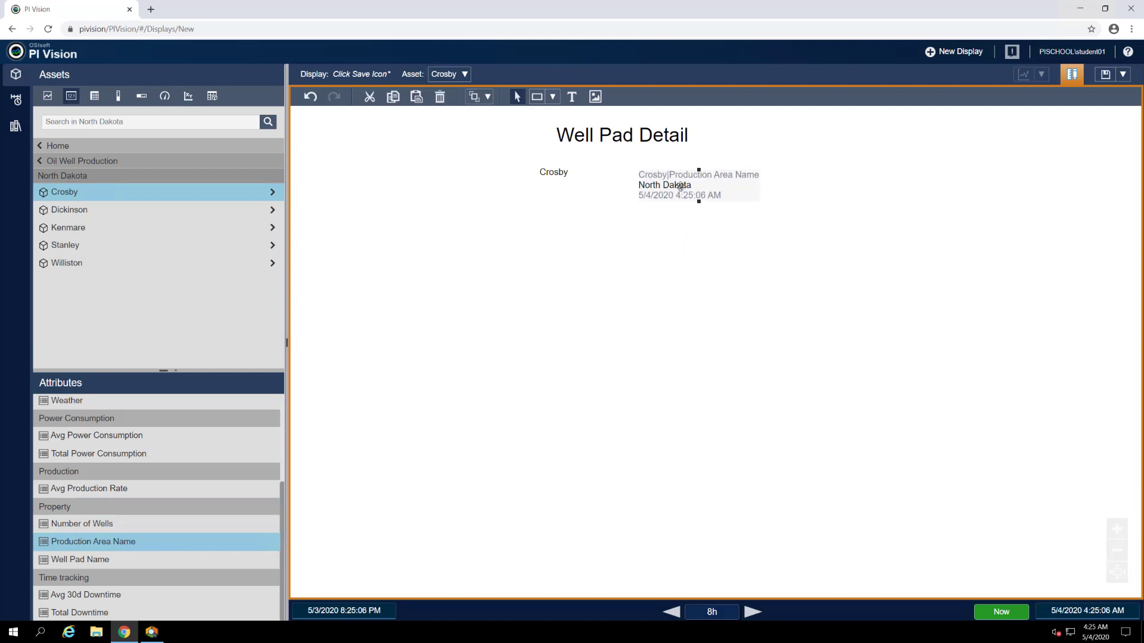
mouse_move(681, 186)
right_click(680, 187)
click(709, 194)
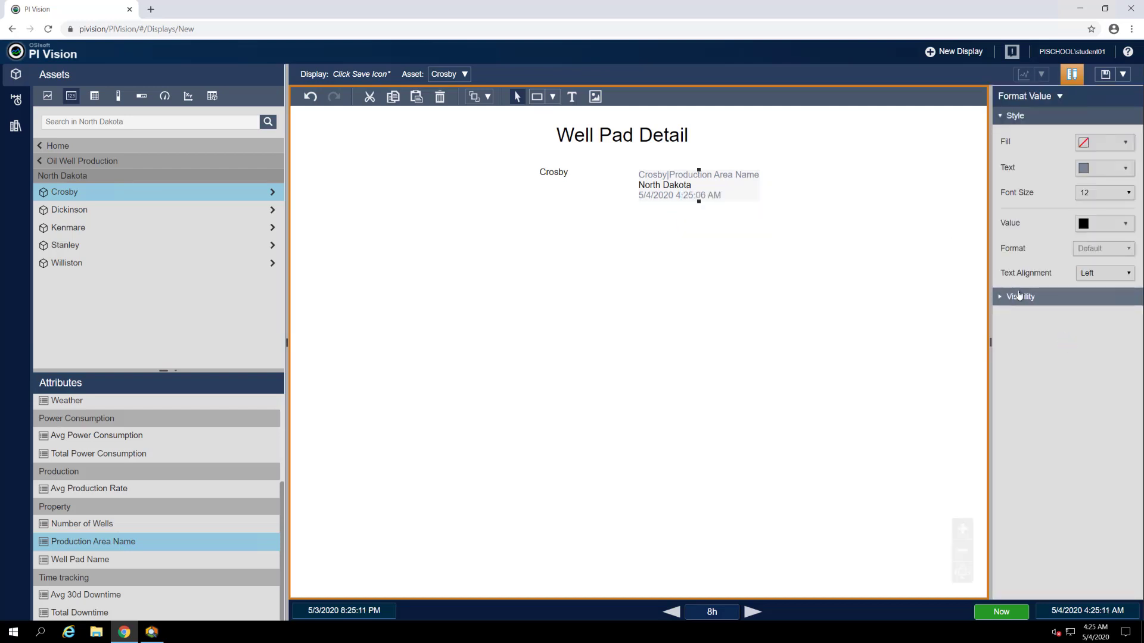
click(1020, 297)
click(1006, 320)
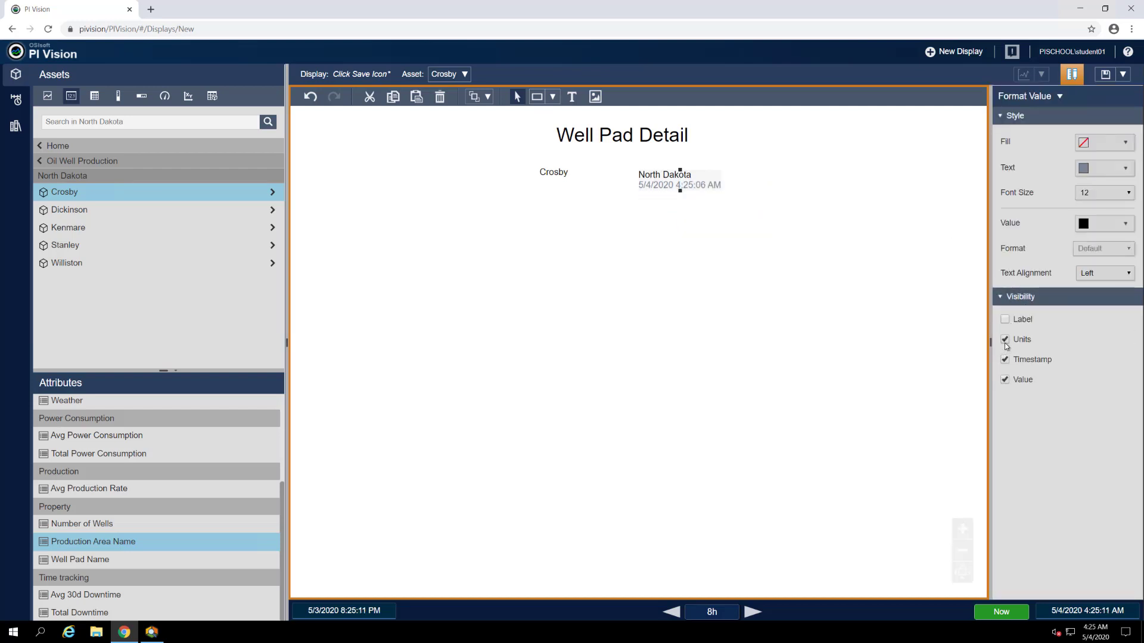
click(1006, 340)
click(1006, 359)
drag(666, 173, 674, 174)
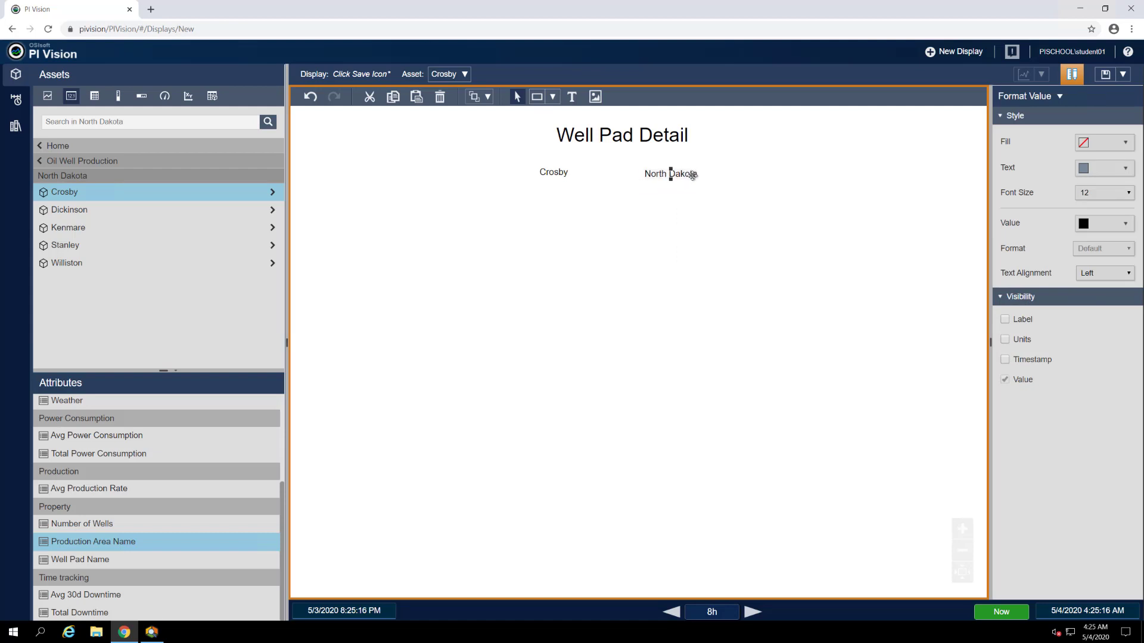
click(633, 213)
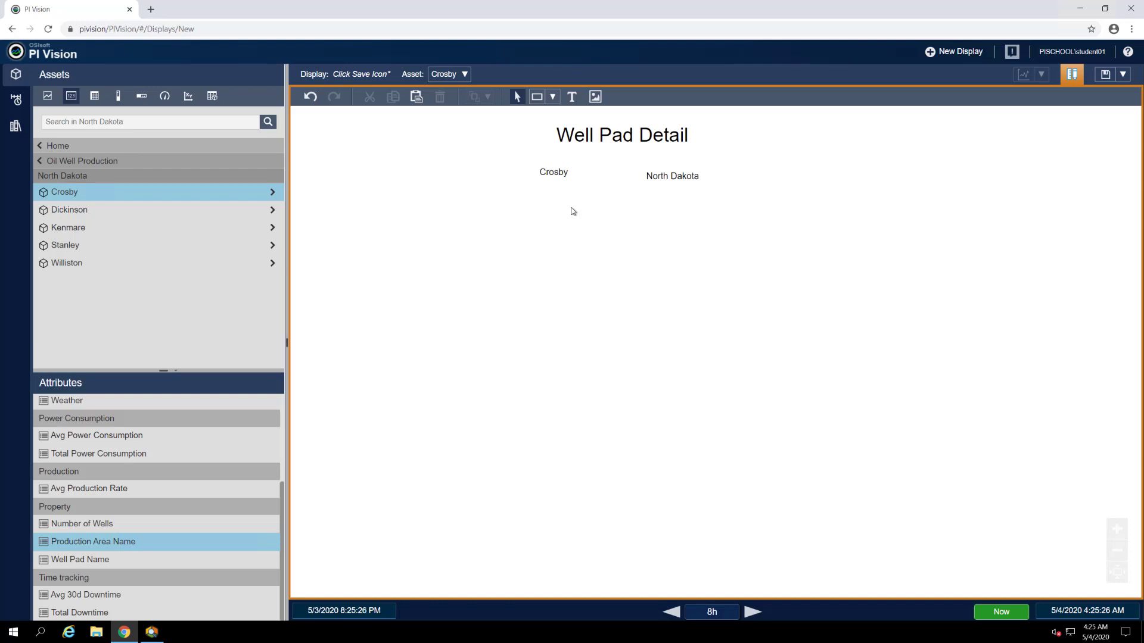
- Set both the Crosby and North Dakota values to font size 20 via Format Symbols
click(558, 173)
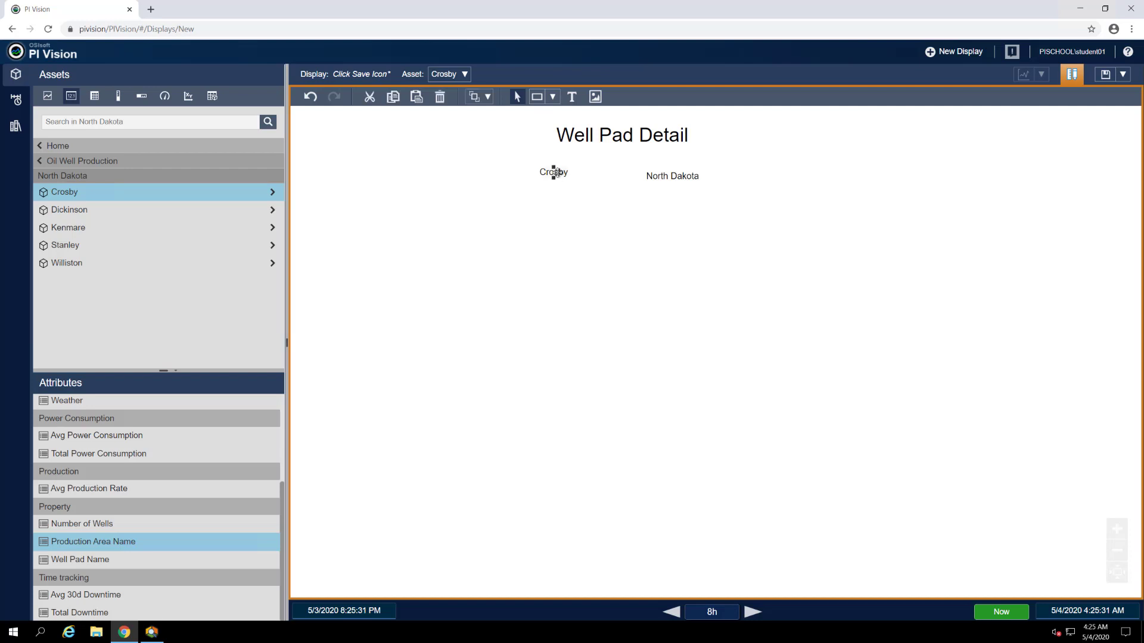
right_click(672, 175)
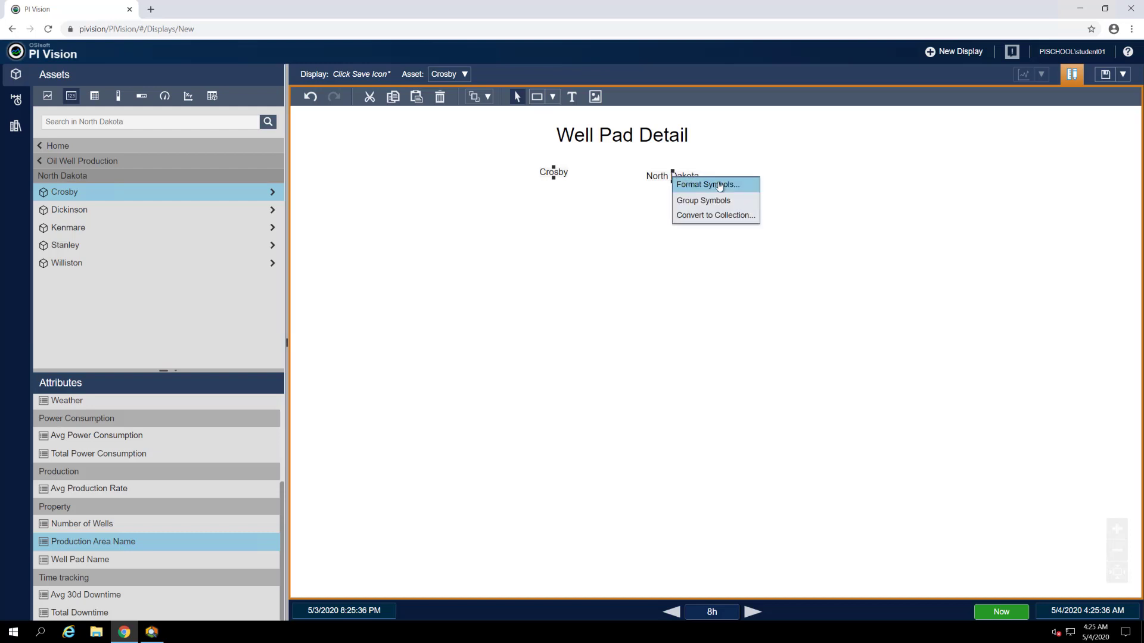
click(741, 187)
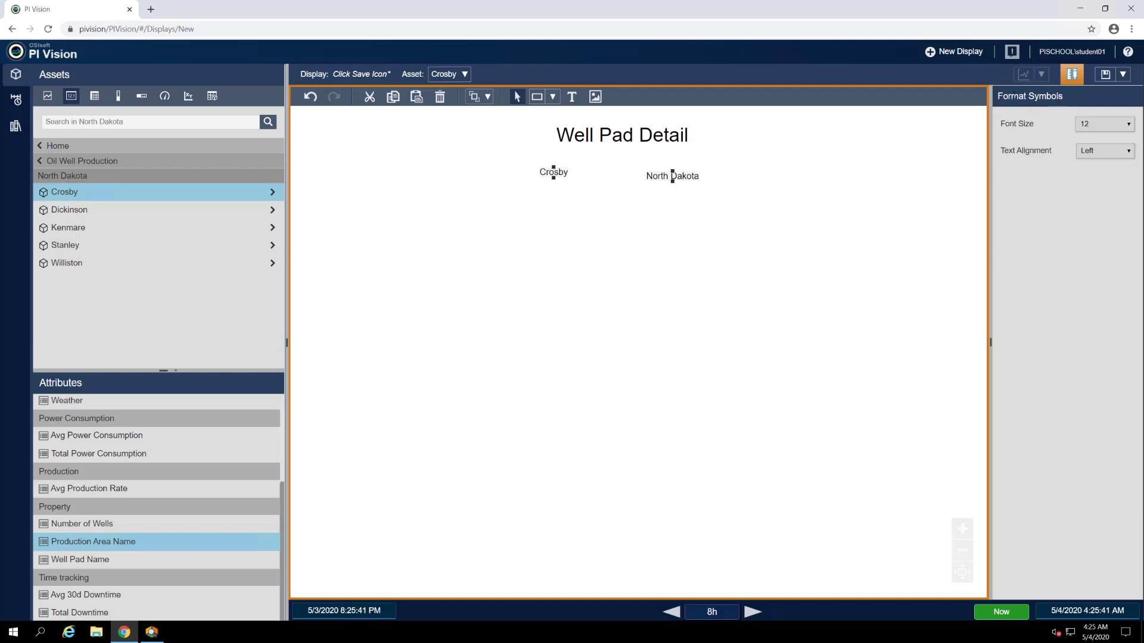
click(1107, 124)
click(1086, 284)
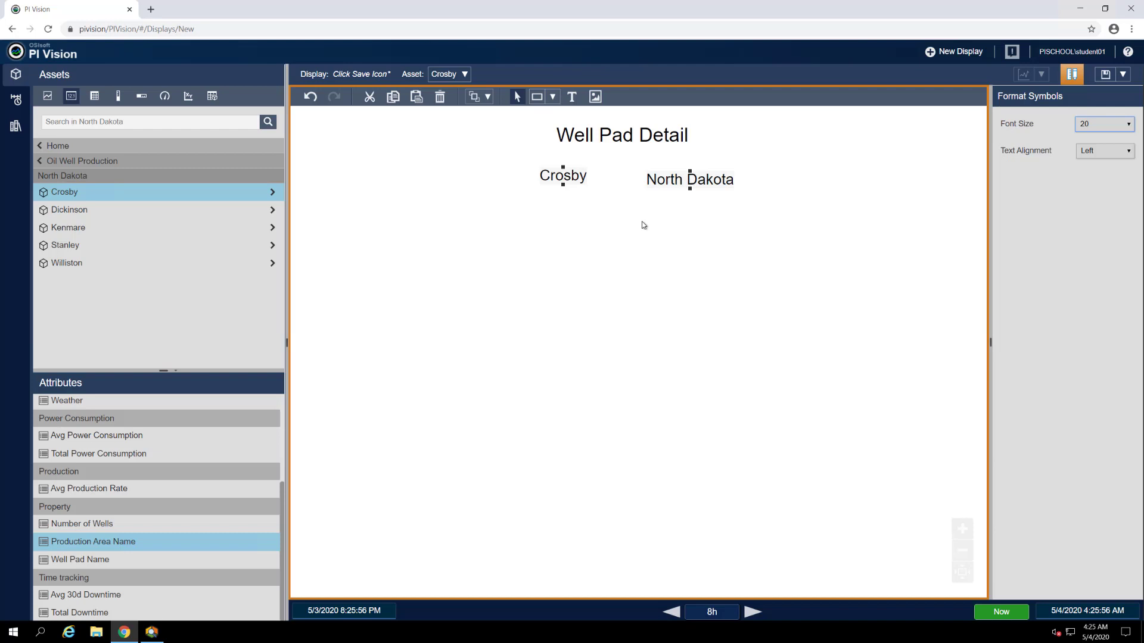
- Apply Arrange > Align Top to the Crosby and North Dakota values
click(487, 98)
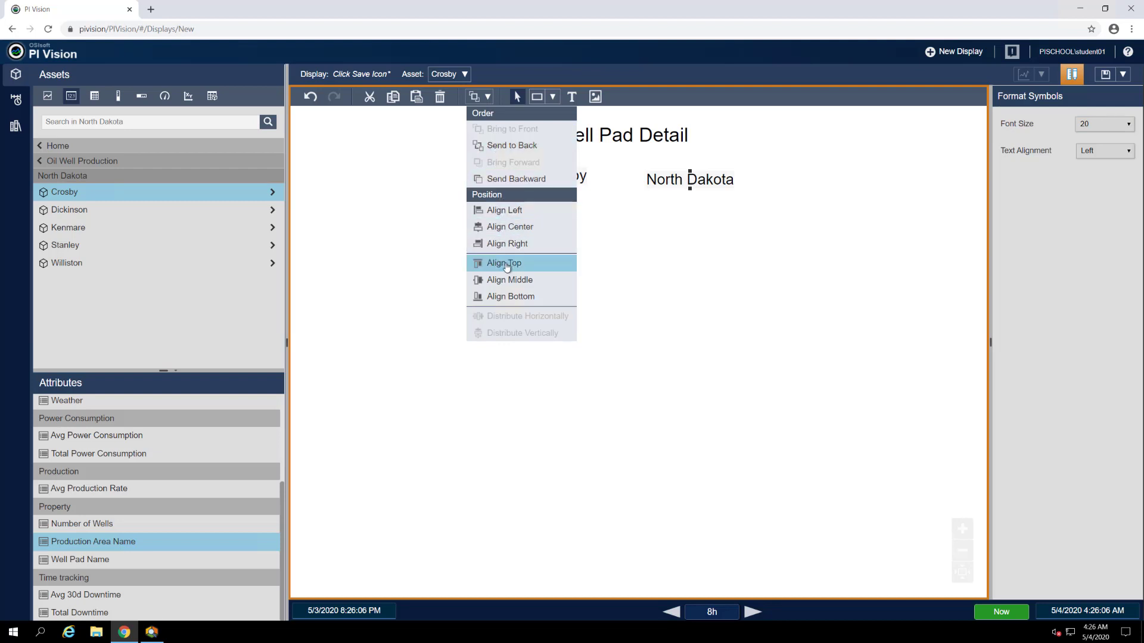
click(506, 264)
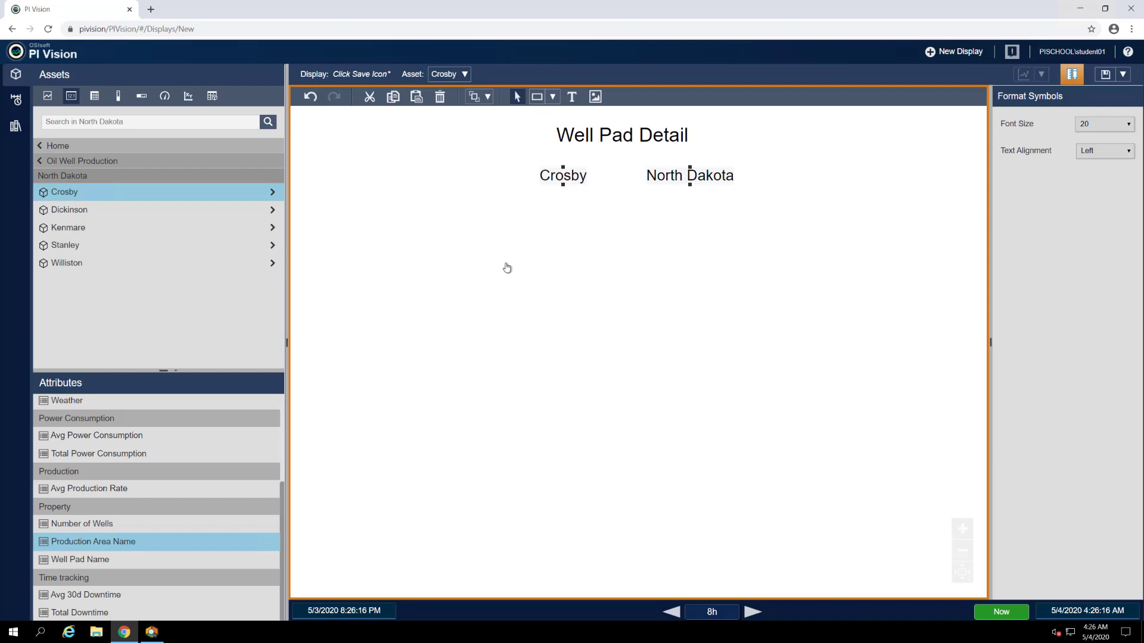
- Draw a rectangle around Crosby and North Dakota and send it to the back
click(538, 99)
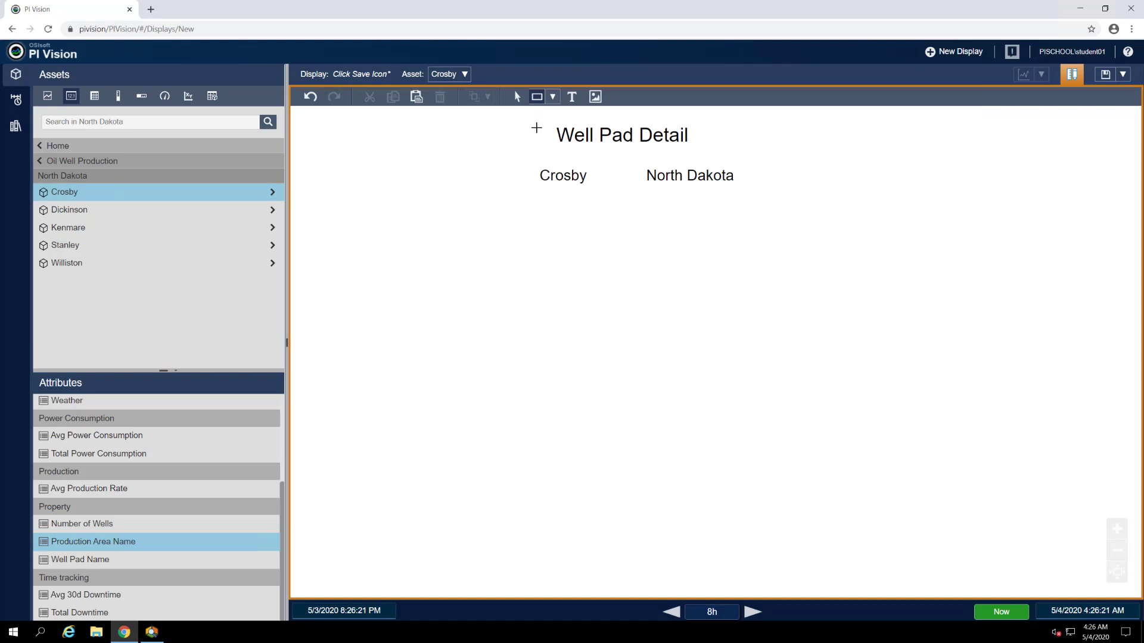
drag(521, 154, 745, 196)
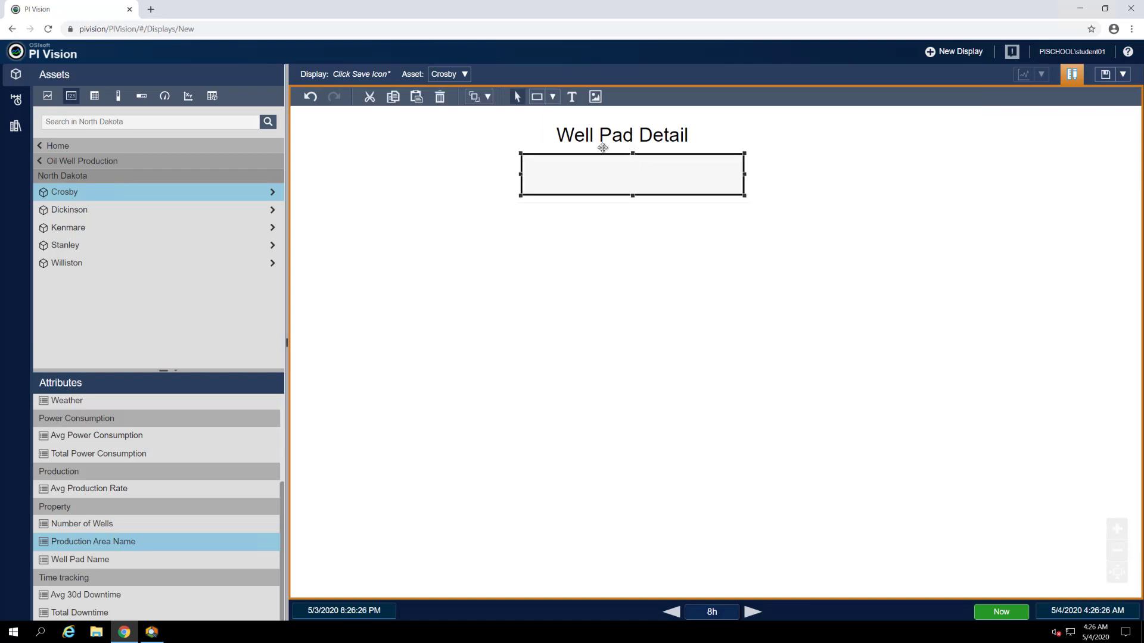
click(487, 96)
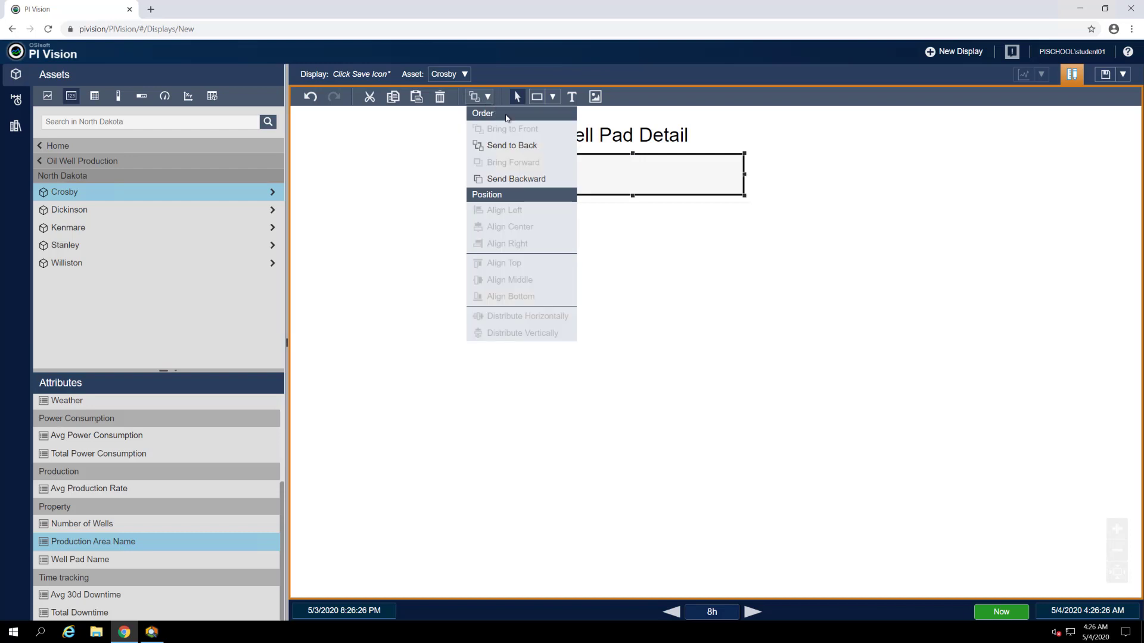
click(516, 147)
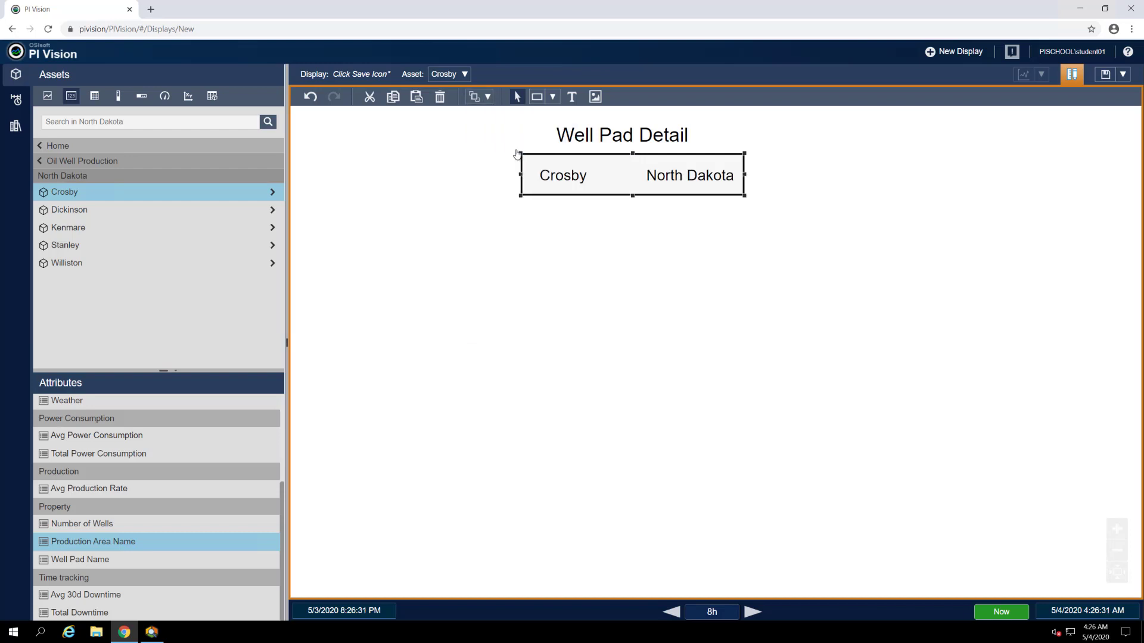
- Switch the shape tool from Rectangle to Line for the divider
click(553, 97)
click(549, 154)
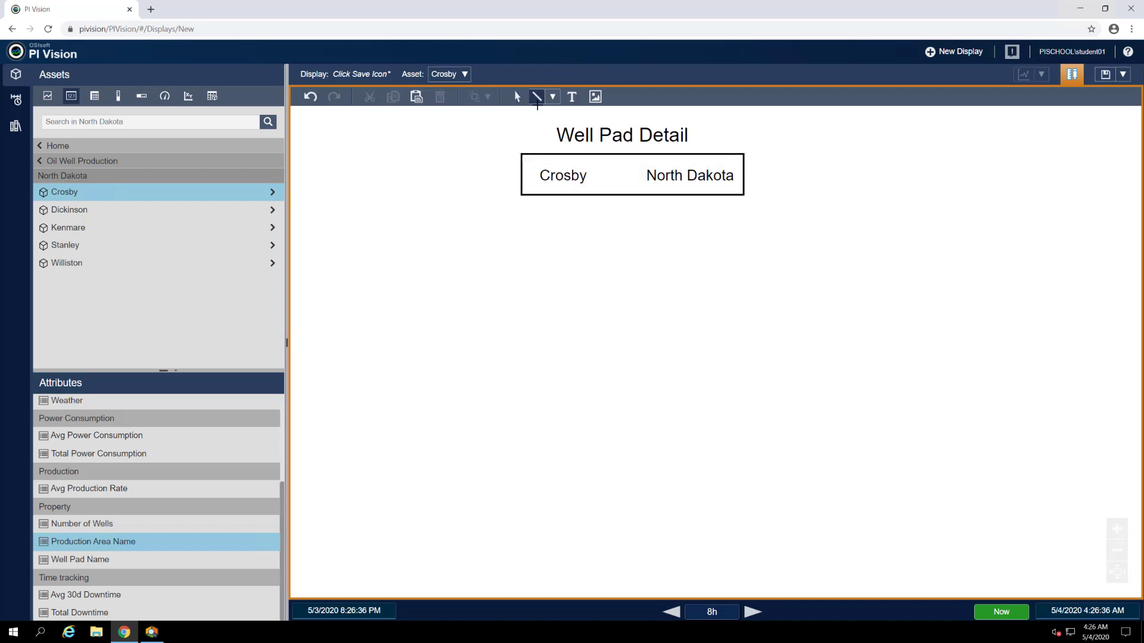